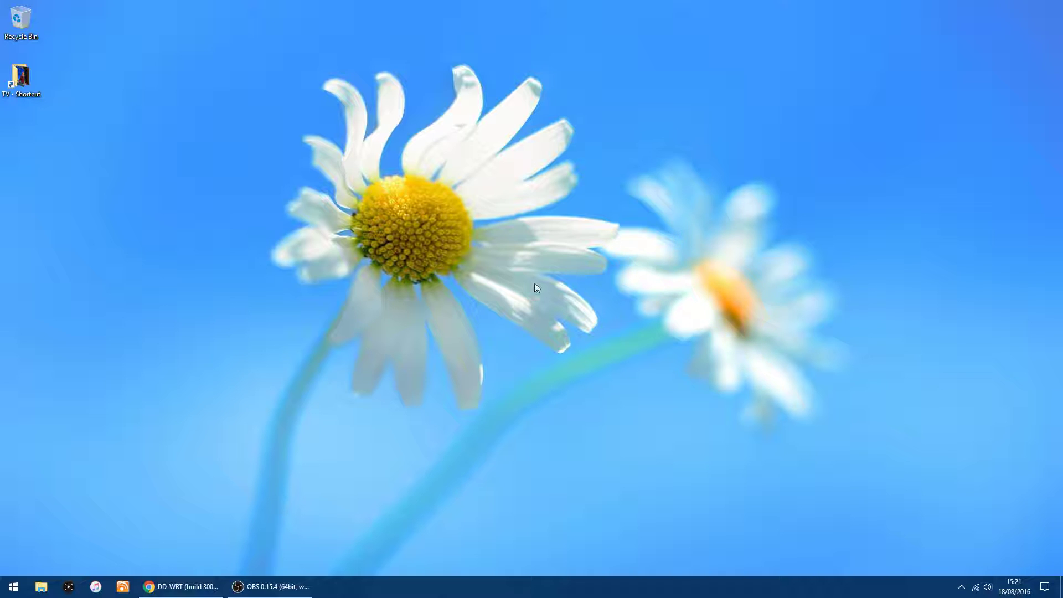
Step: Leave the HTB/SFQ QoS settings and bring up the browser showing the DSLReports site
click(185, 586)
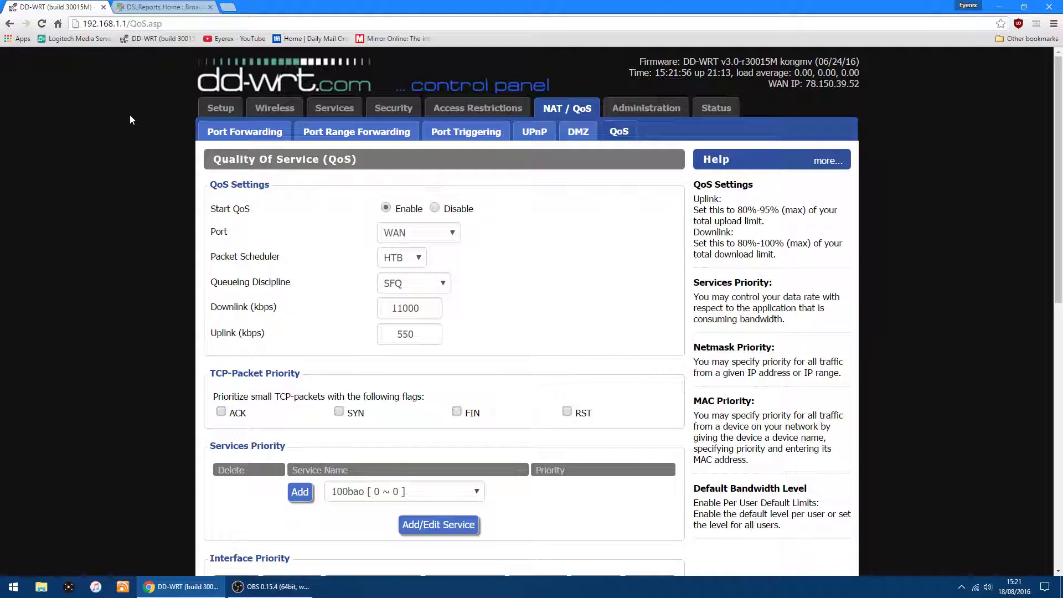
Step: Switch to the DSLReports site and open its Speed Test page
click(175, 7)
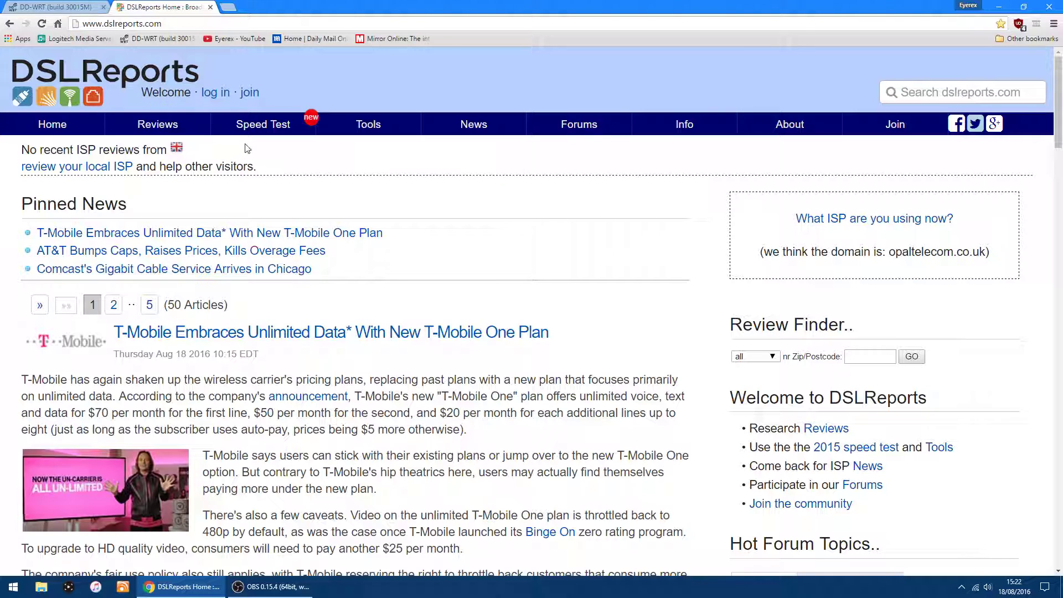
mouse_move(262, 124)
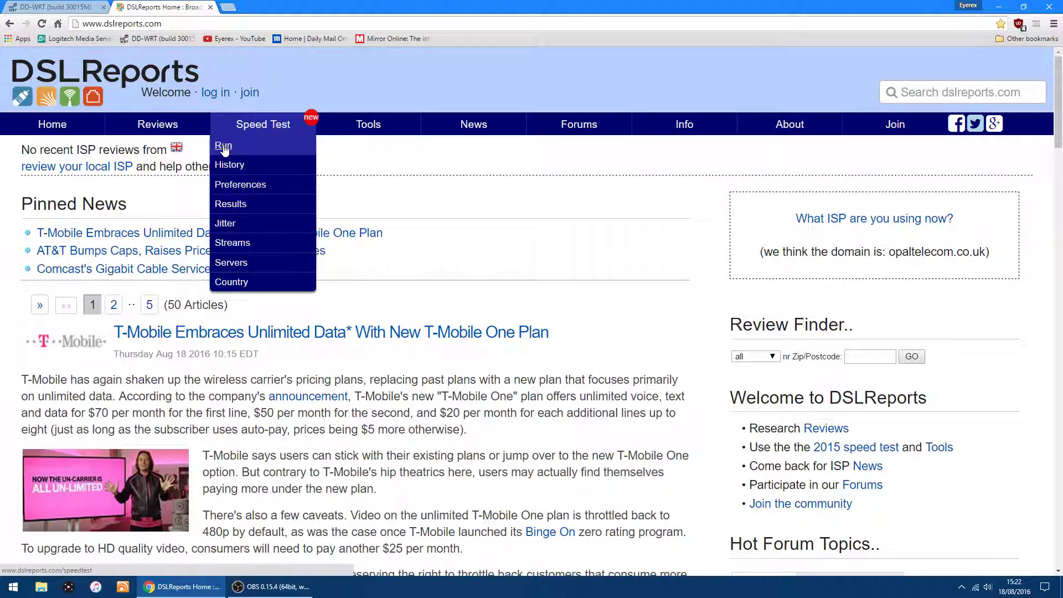
click(225, 149)
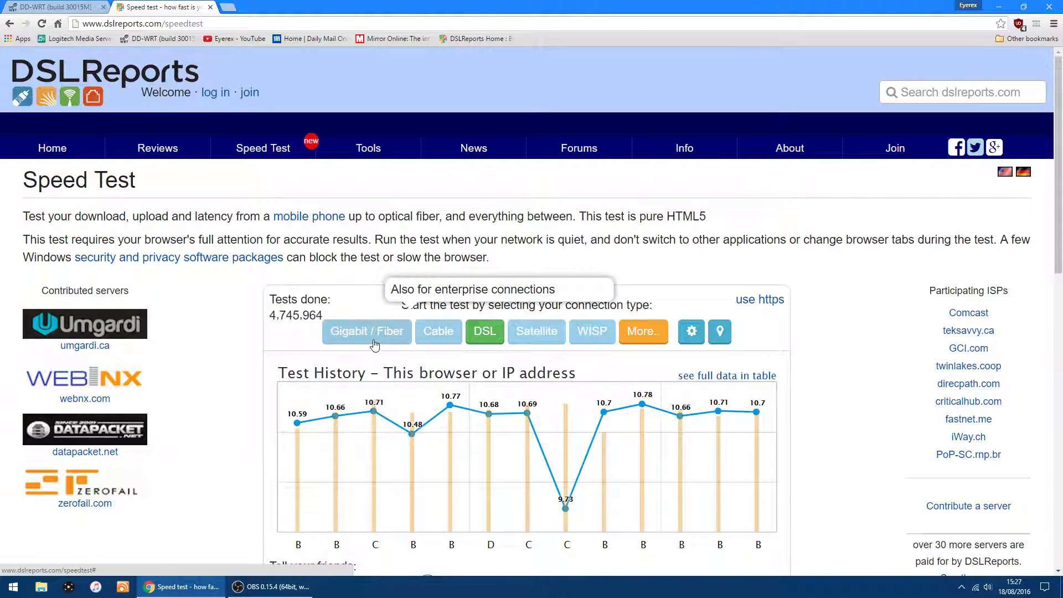
Step: Start the DSL connection speed test and dismiss the geo location failed alert
click(485, 334)
click(622, 86)
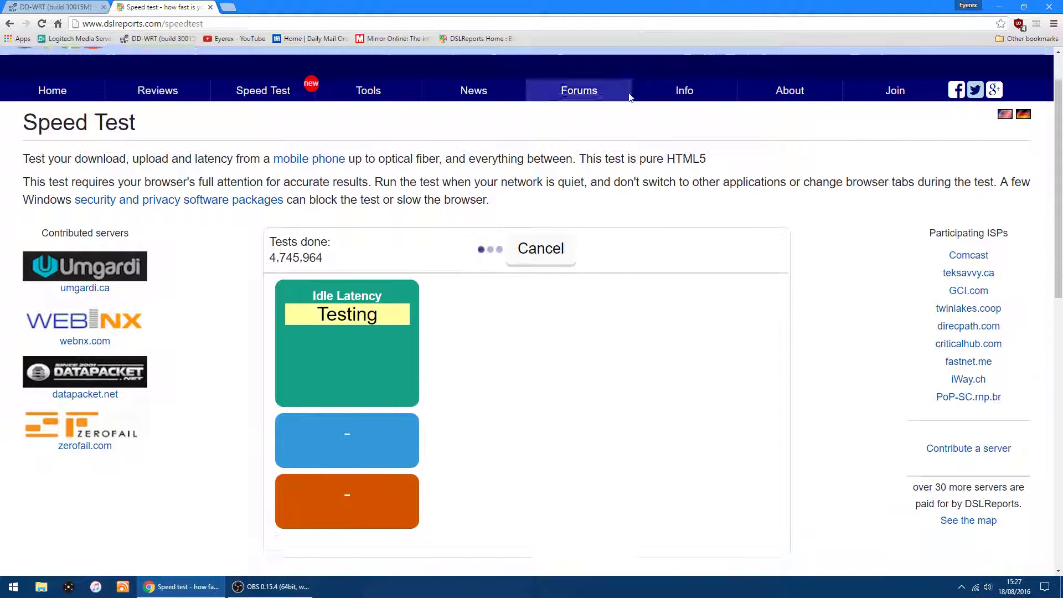
scroll(631, 250, down, 2)
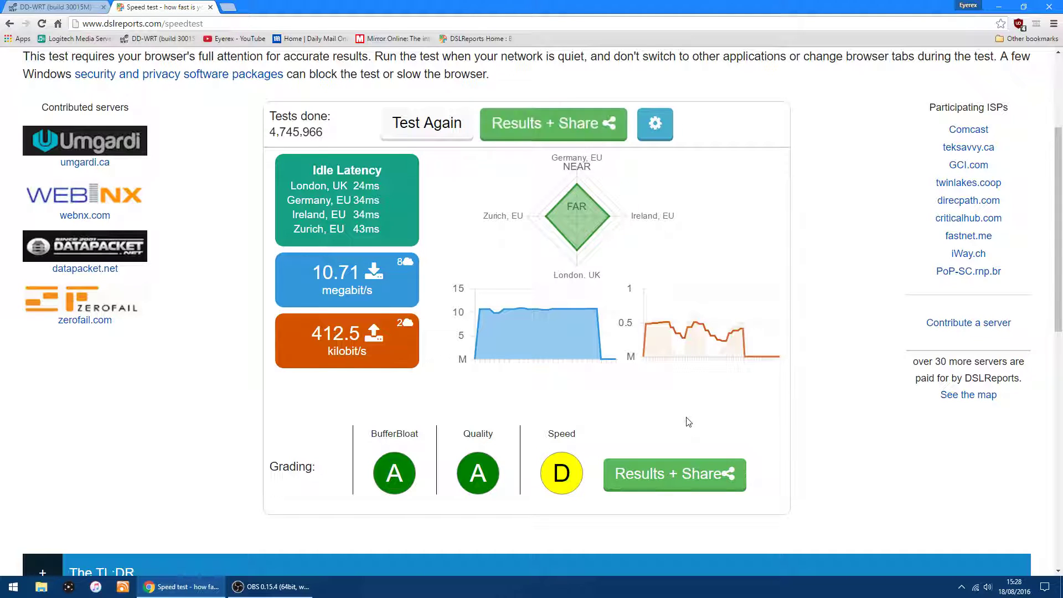
scroll(704, 408, up, 3)
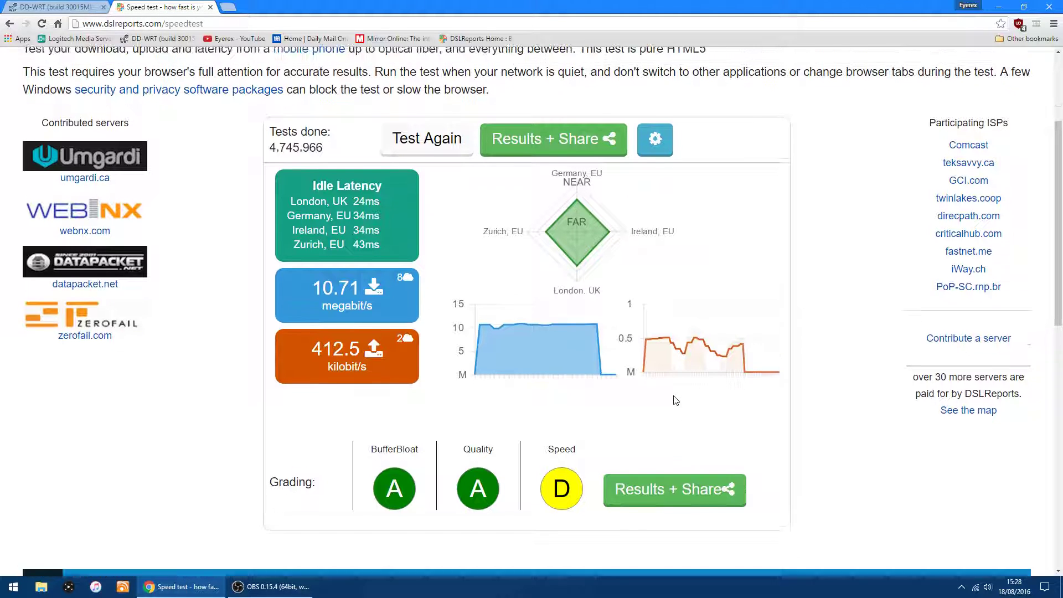
scroll(705, 407, up, 2)
scroll(581, 332, down, 3)
scroll(487, 267, down, 1)
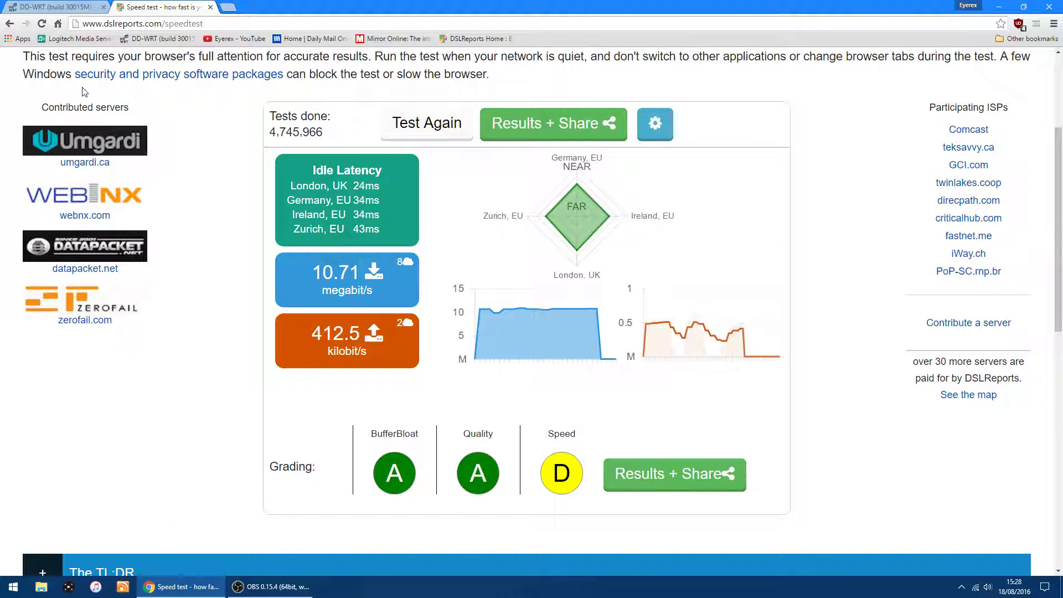
Step: Set the router's QoS Queueing Discipline to FQ_CODEL and apply the settings
click(56, 7)
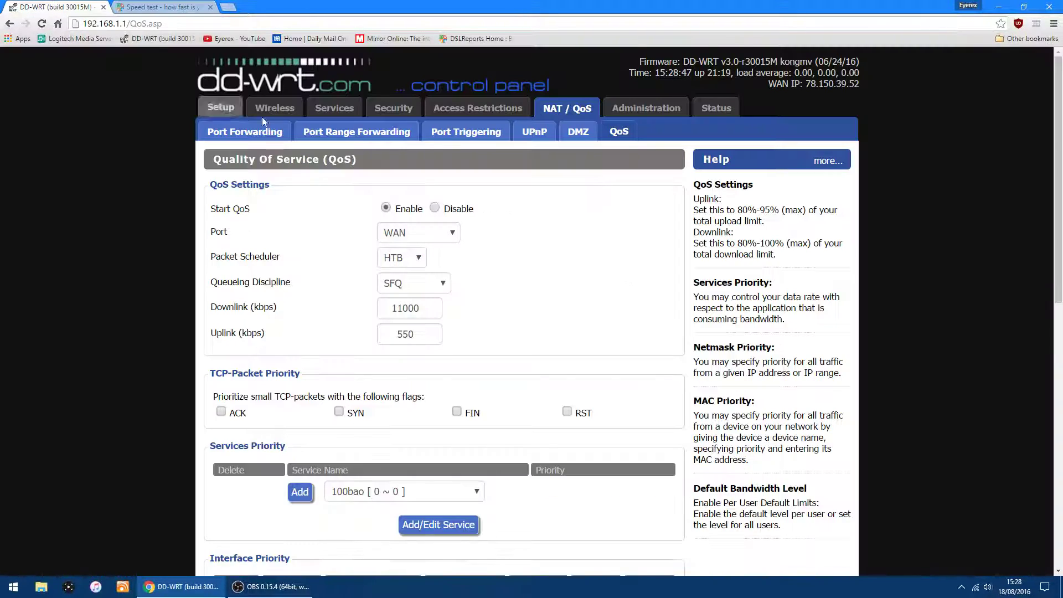
click(443, 285)
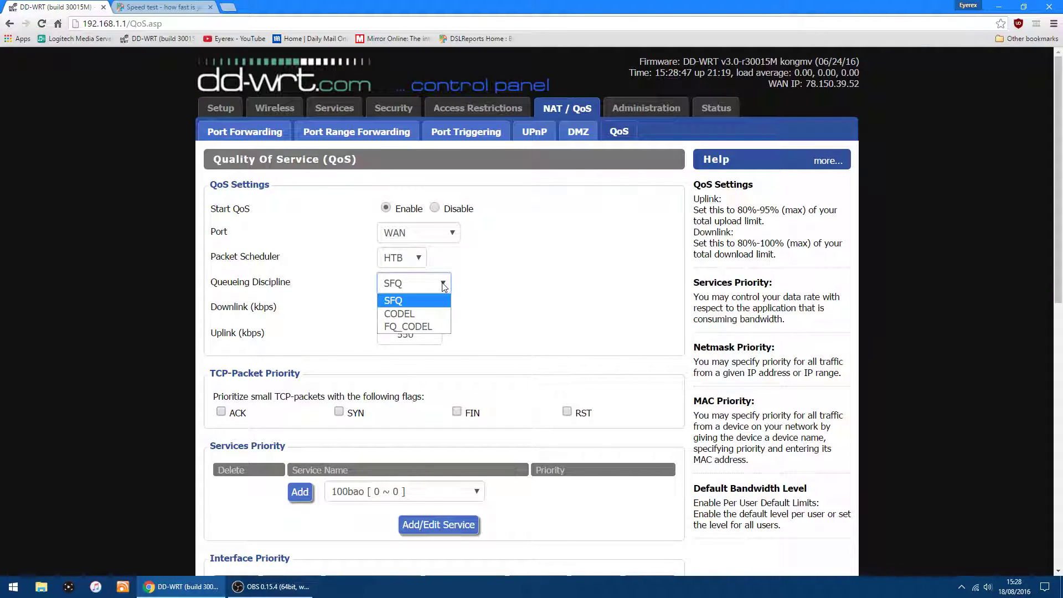
click(402, 326)
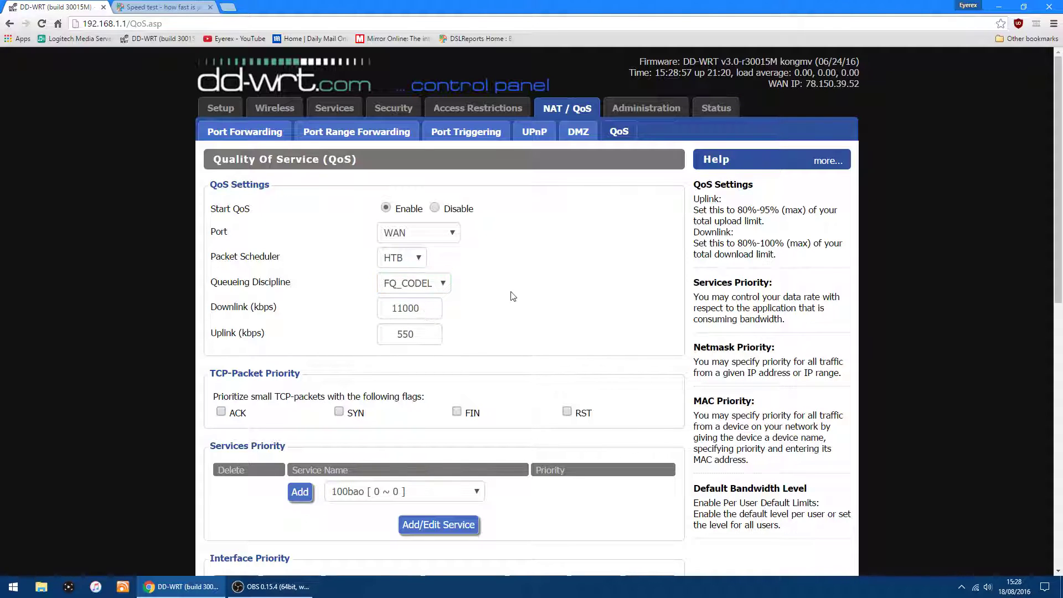
scroll(535, 306, down, 5)
scroll(523, 313, down, 5)
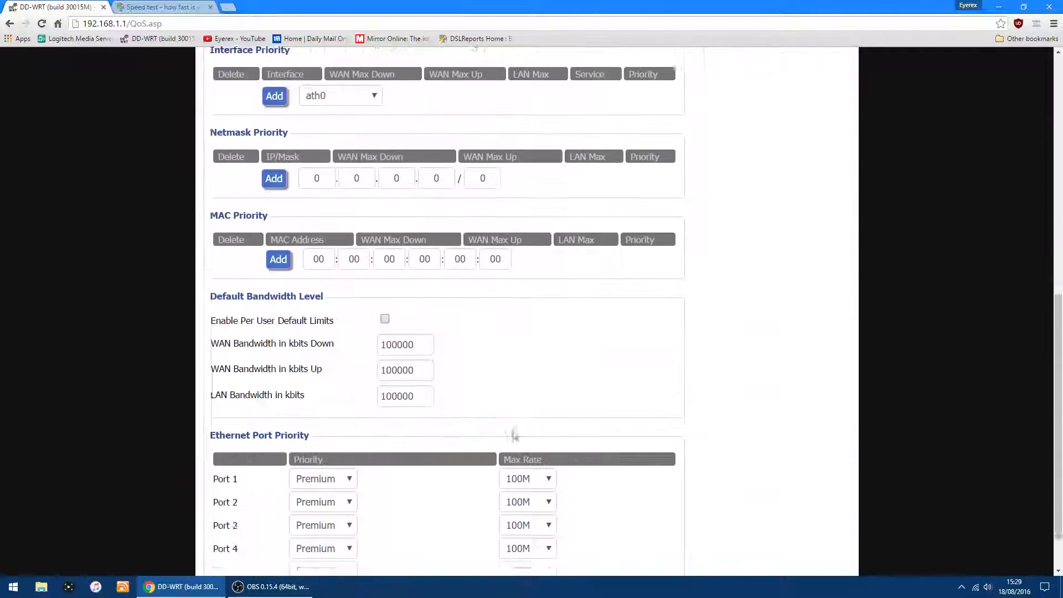
scroll(515, 374, down, 3)
click(420, 539)
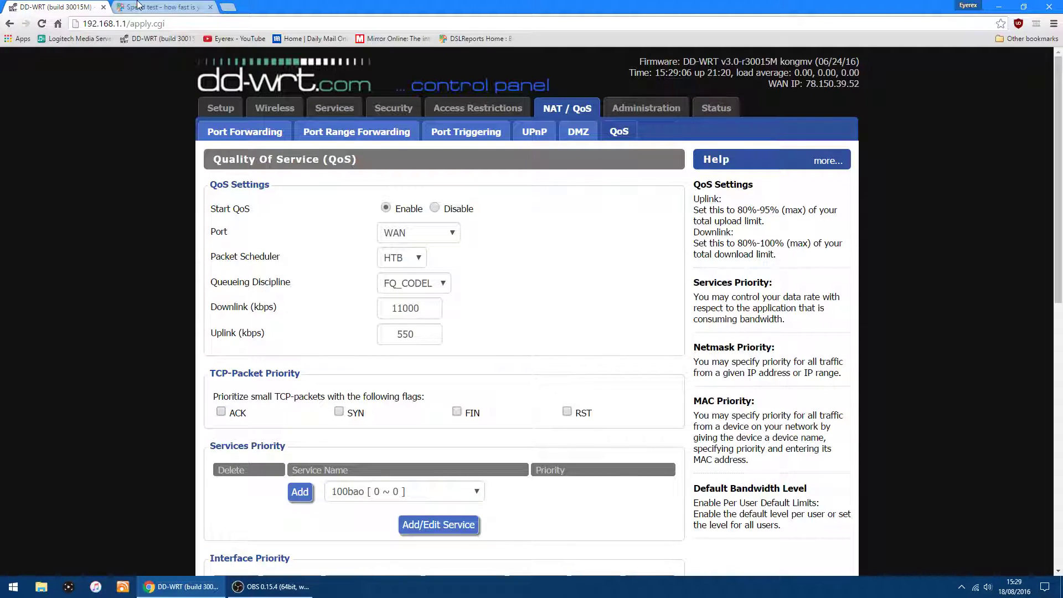
click(137, 7)
scroll(282, 106, up, 3)
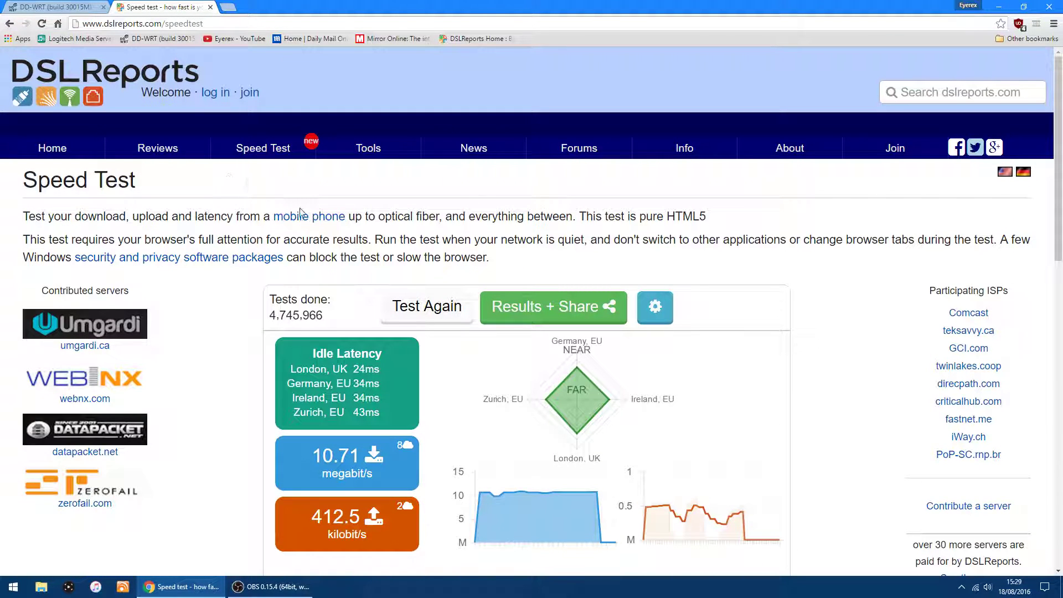
scroll(359, 210, down, 1)
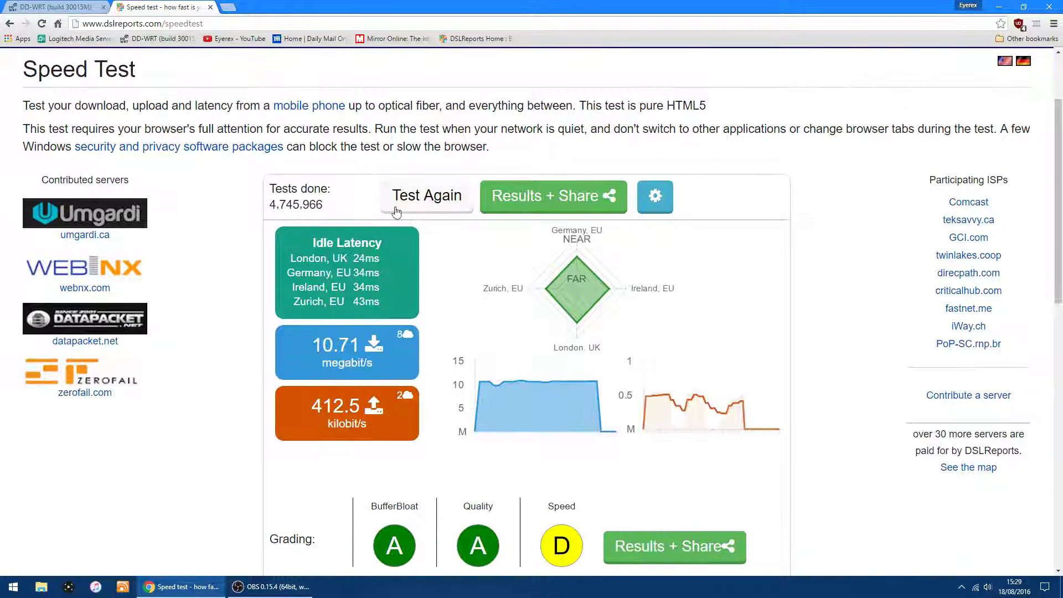
Step: Rerun the speed test with FQ_CODEL and dismiss the geo location alert
click(426, 197)
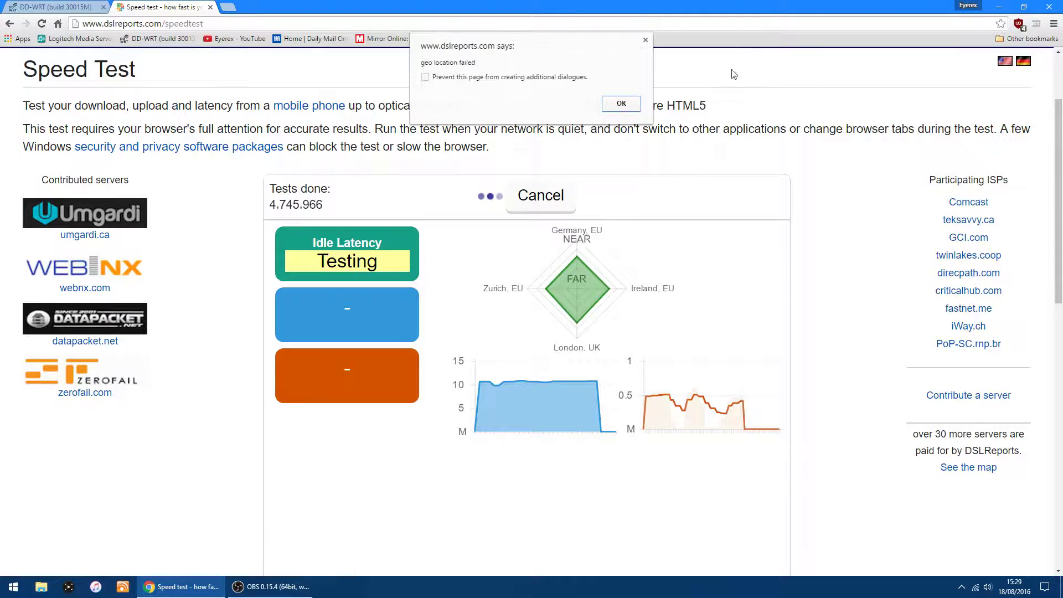
click(621, 104)
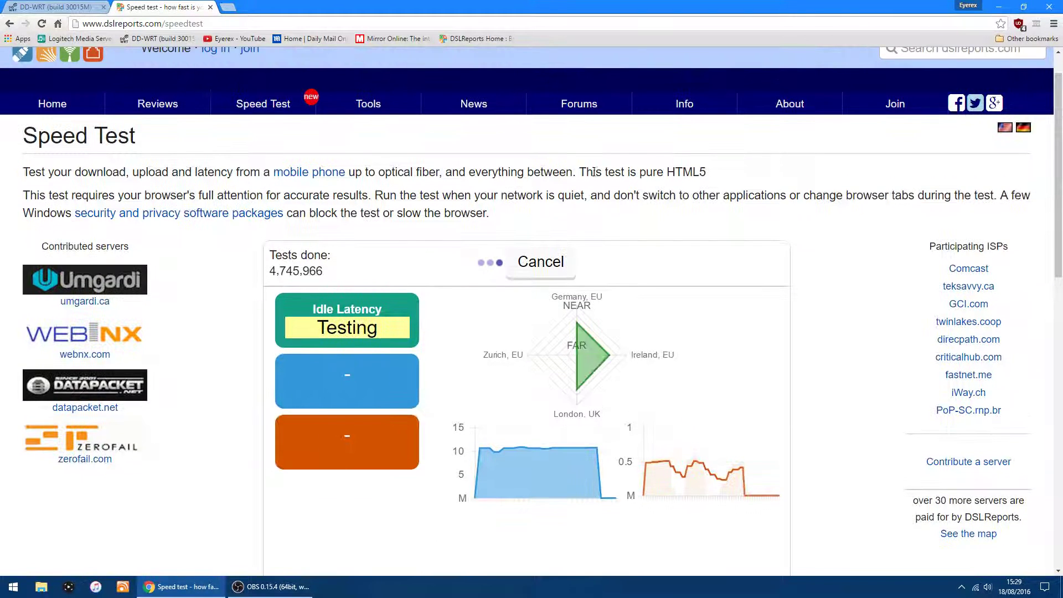
scroll(675, 241, down, 1)
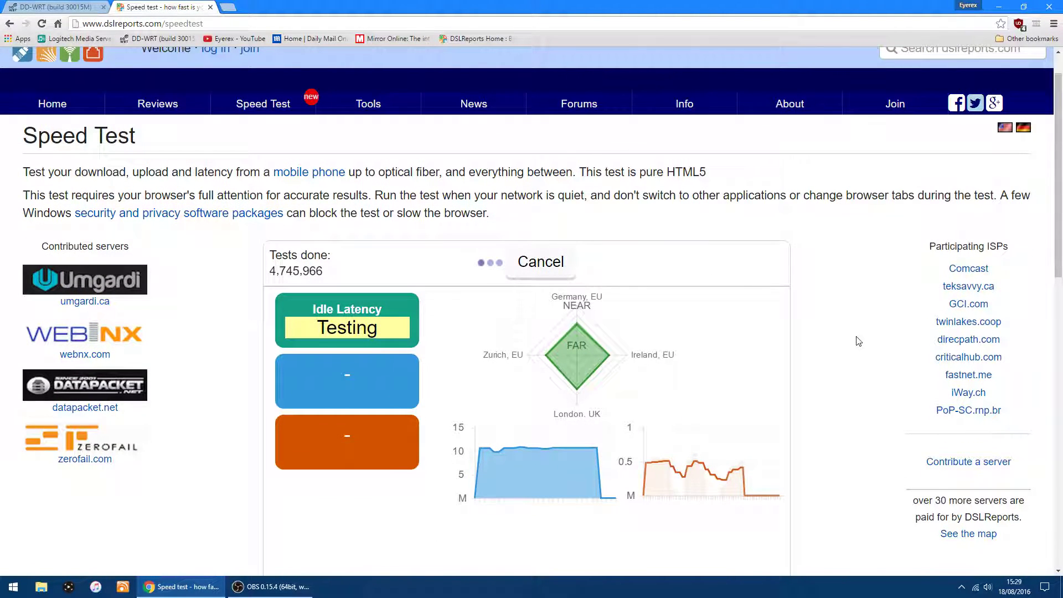
scroll(859, 340, down, 1)
scroll(858, 340, down, 1)
scroll(859, 341, up, 1)
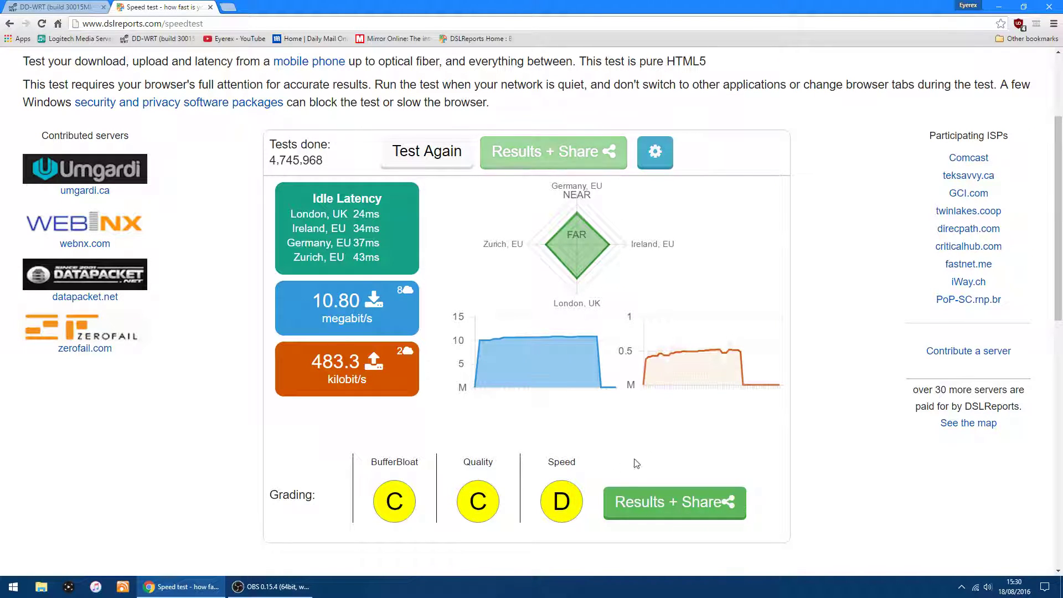
Step: Set the router's QoS Queueing Discipline to CODEL and apply the settings
click(66, 7)
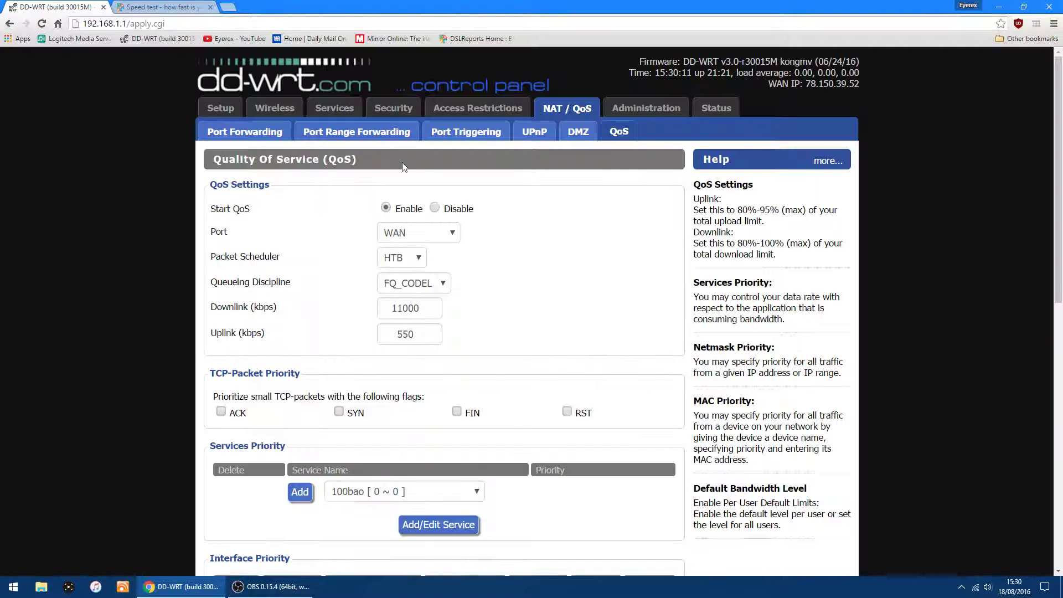
click(444, 285)
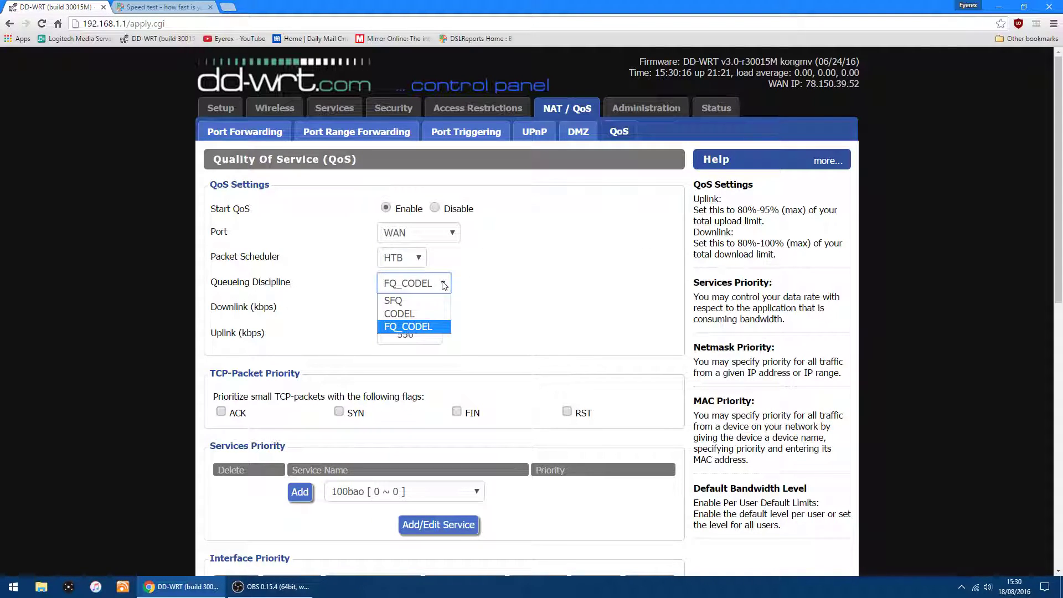
click(418, 314)
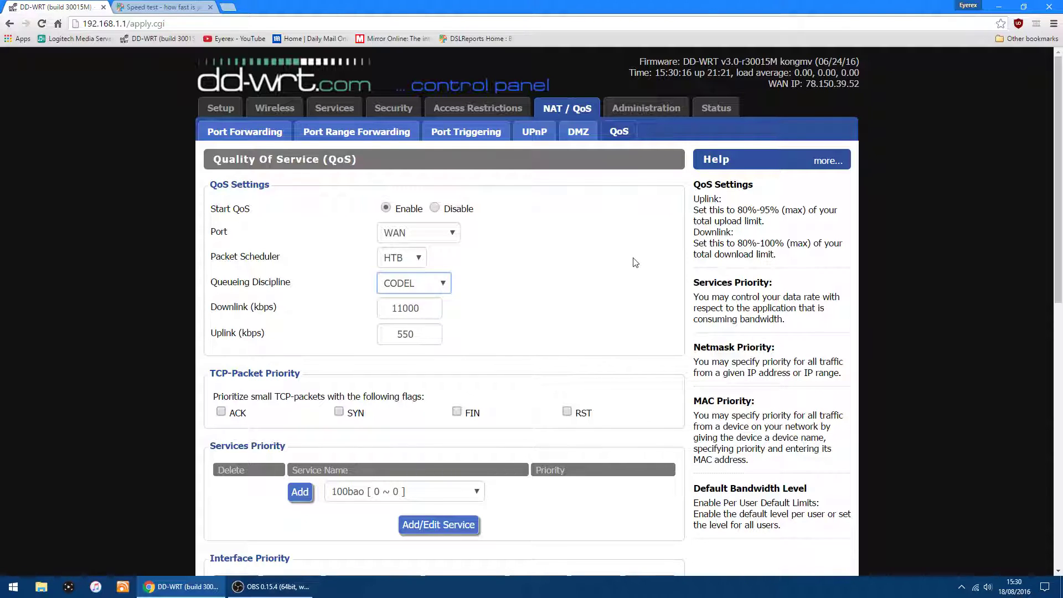
scroll(634, 262, down, 5)
scroll(498, 333, down, 4)
scroll(499, 374, down, 2)
scroll(443, 468, down, 3)
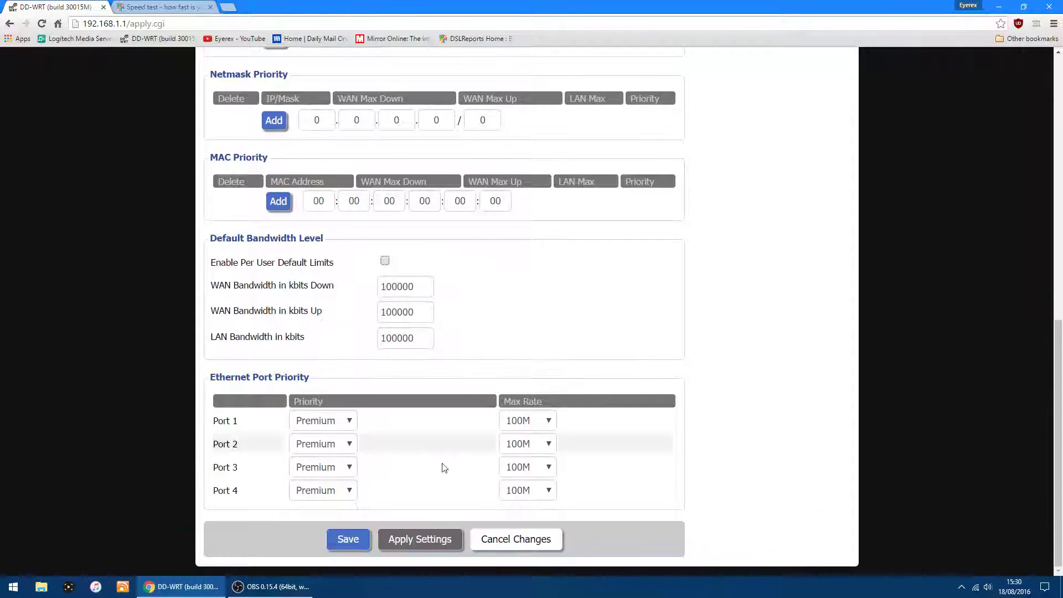
click(419, 539)
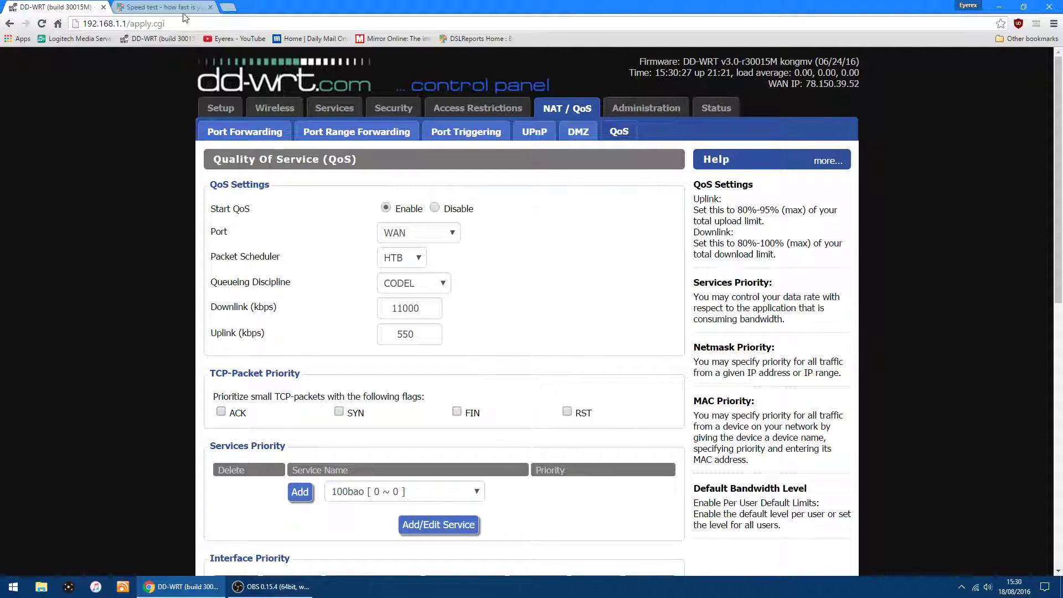
click(162, 7)
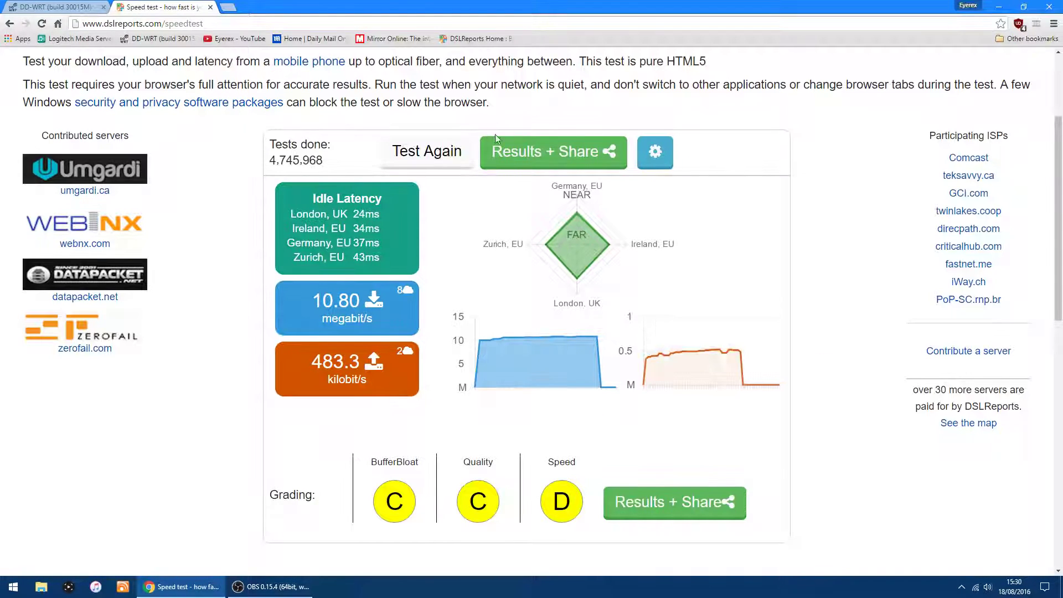
Step: Rerun the speed test with CODEL, finishing at 10.67 Mbit/s down, 461.5 kbit/s up
click(440, 155)
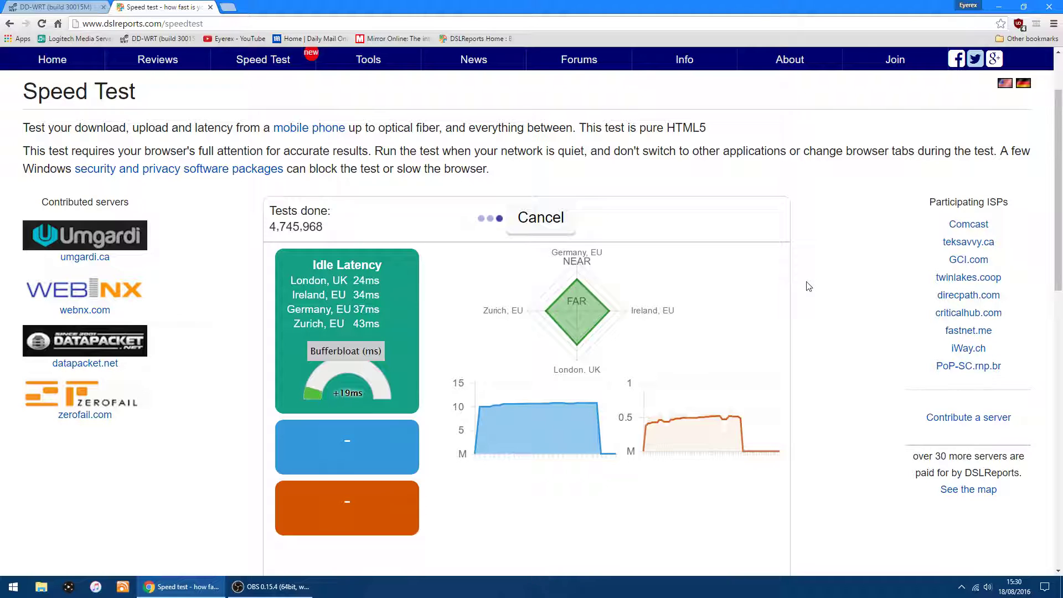
scroll(805, 284, down, 2)
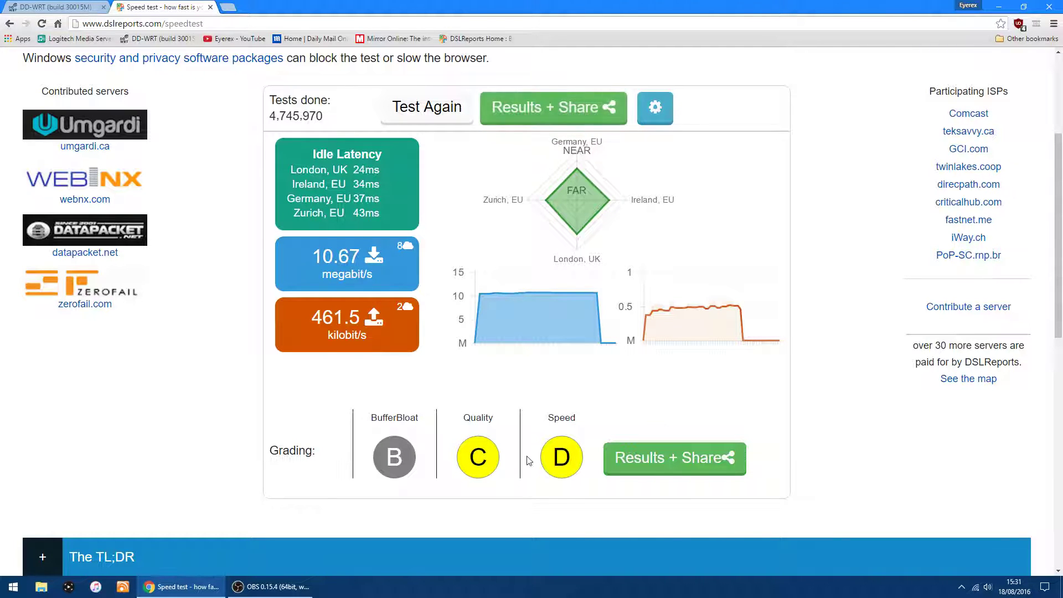
scroll(687, 416, up, 1)
scroll(687, 417, up, 2)
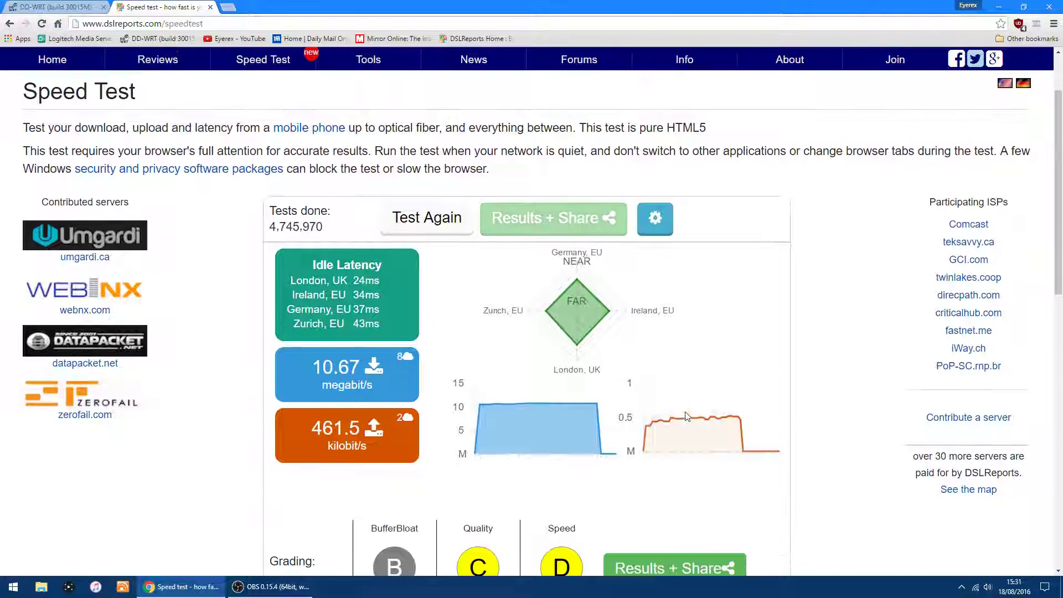
Step: Set the QoS Packet Scheduler to HFSC, keeping CODEL queueing, and apply the settings
click(71, 8)
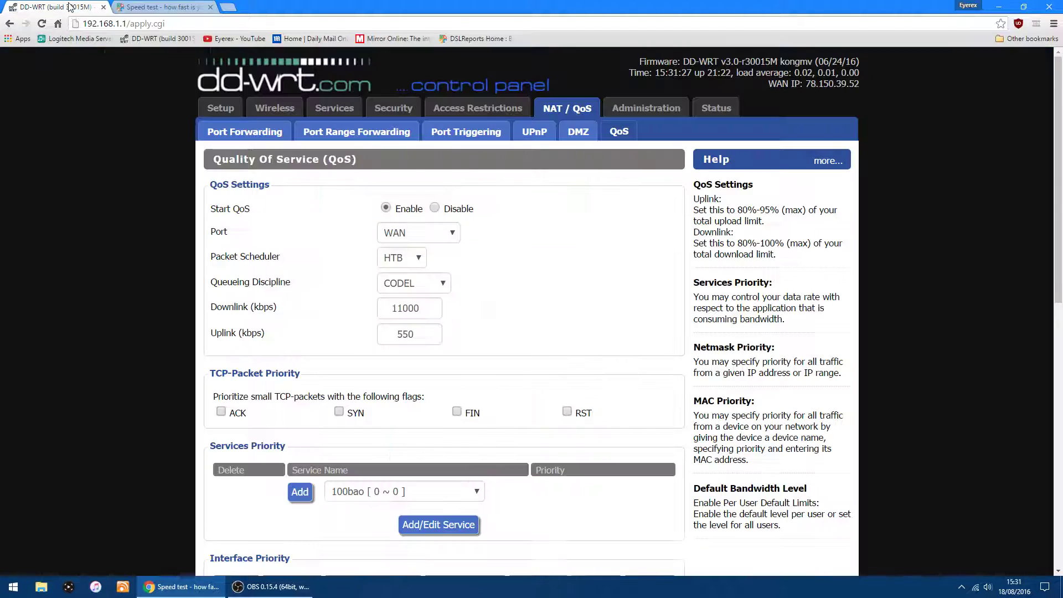
click(416, 260)
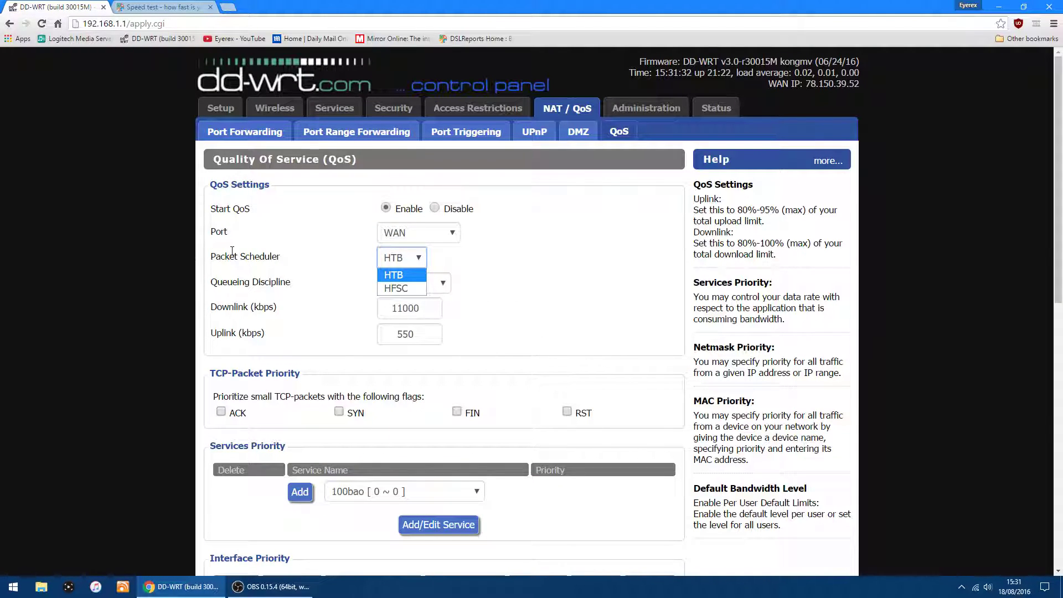
click(388, 288)
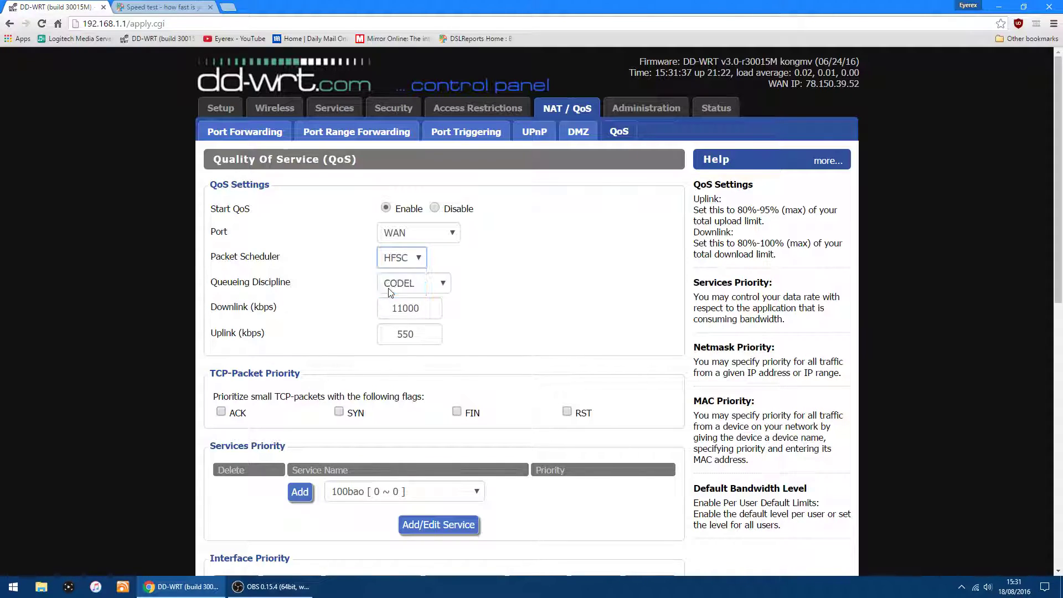
scroll(532, 300, down, 6)
scroll(478, 389, down, 3)
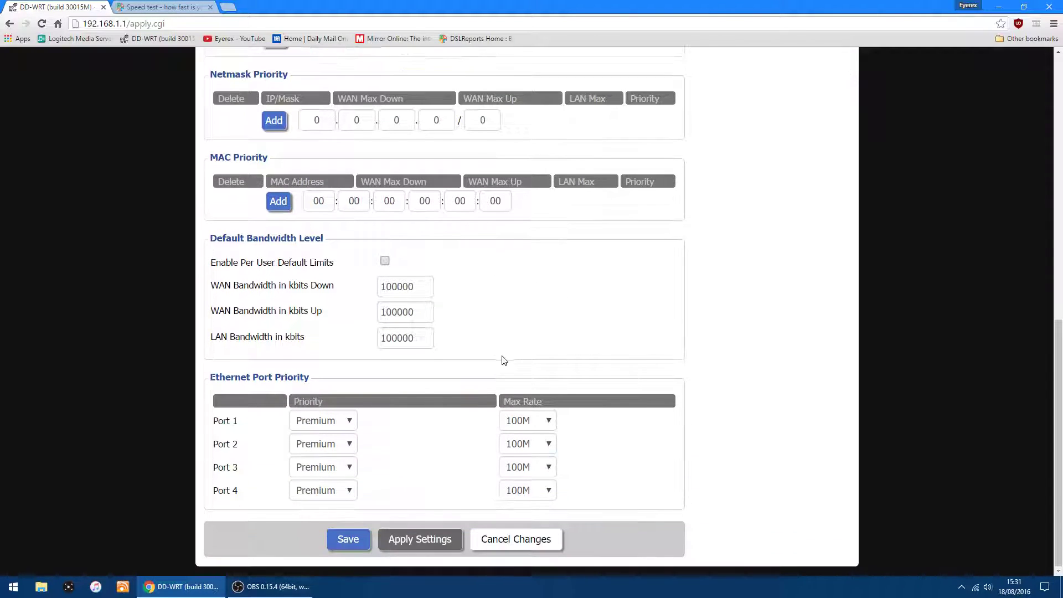
click(422, 539)
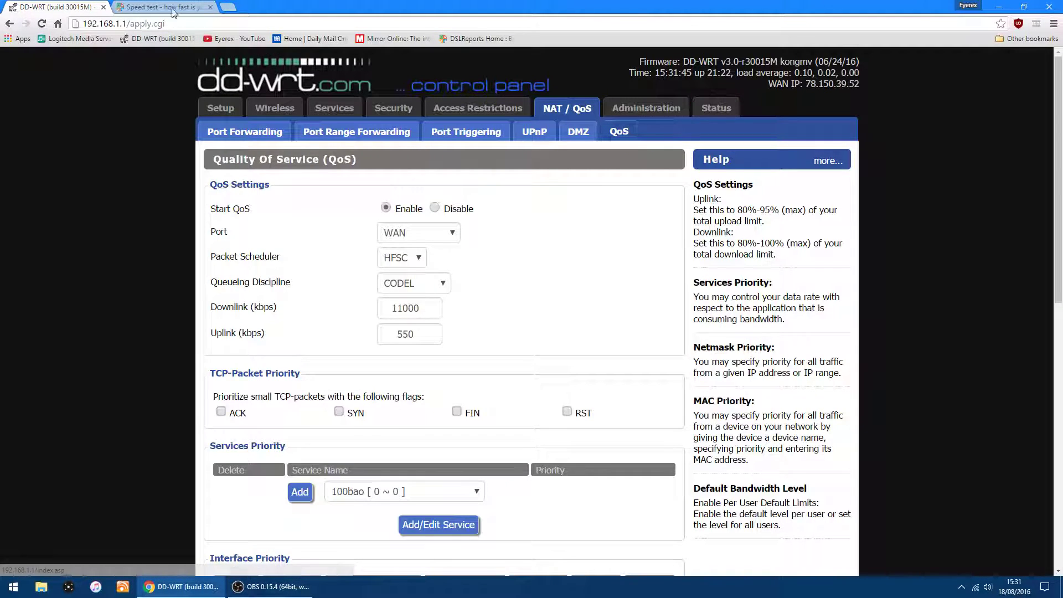
Step: Go back to the speed test page and start a new run with the HFSC scheduler
click(162, 7)
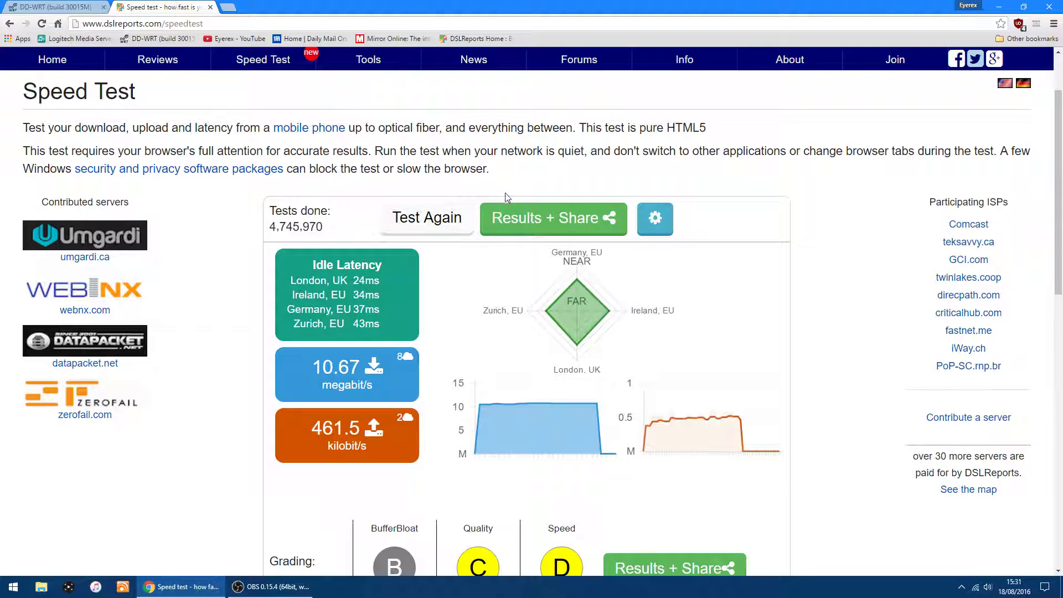
scroll(506, 196, down, 2)
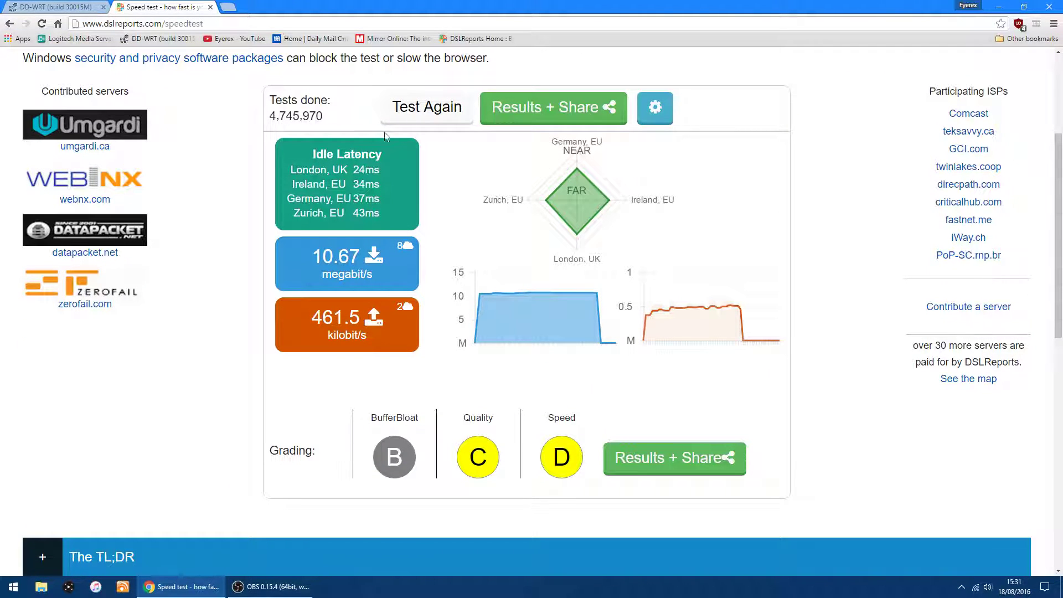
click(413, 106)
scroll(332, 249, up, 1)
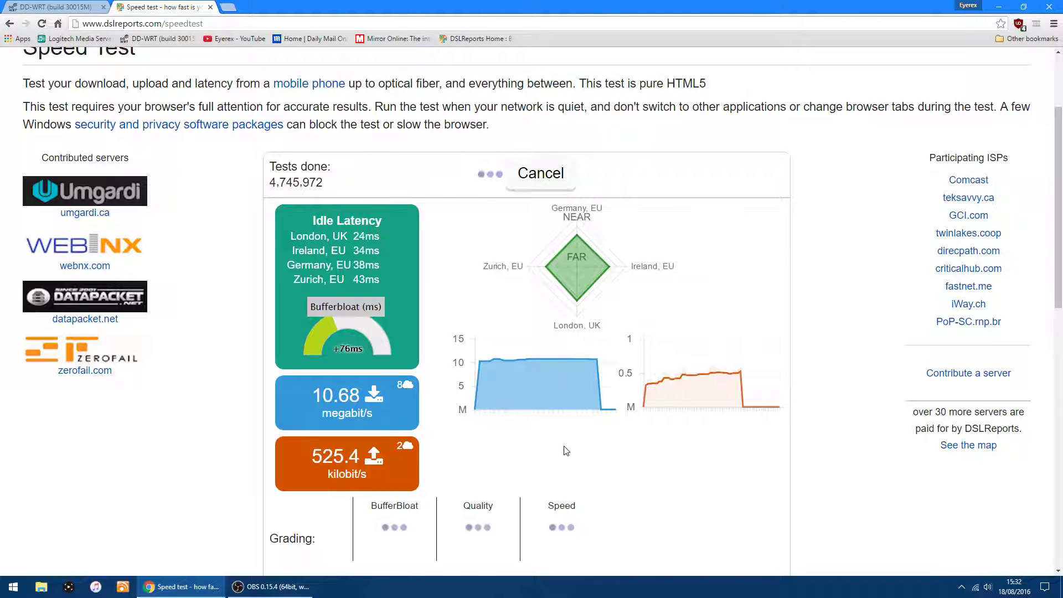
scroll(558, 459, down, 2)
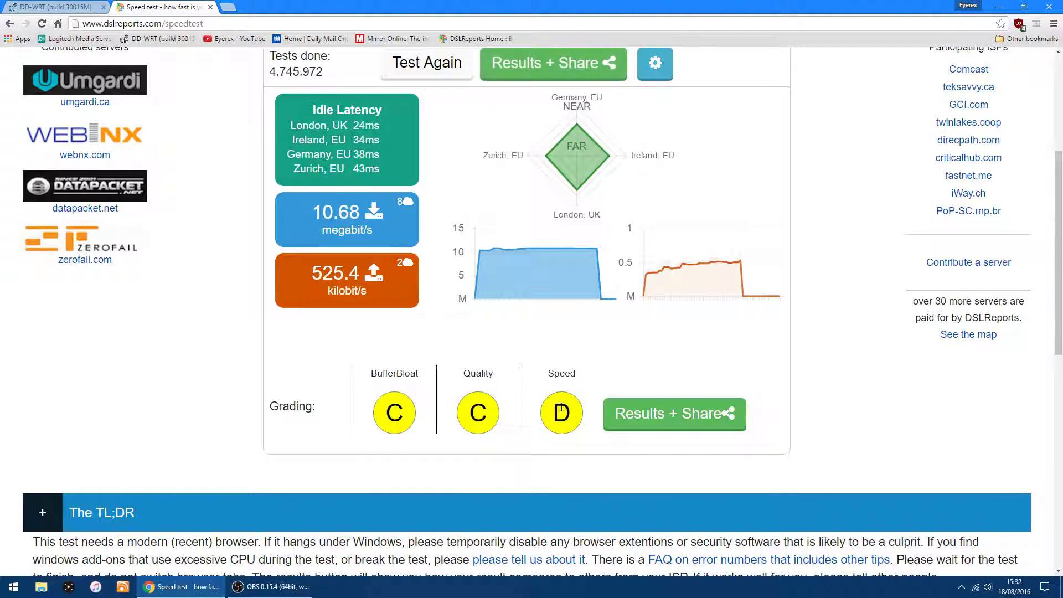
scroll(802, 299, up, 4)
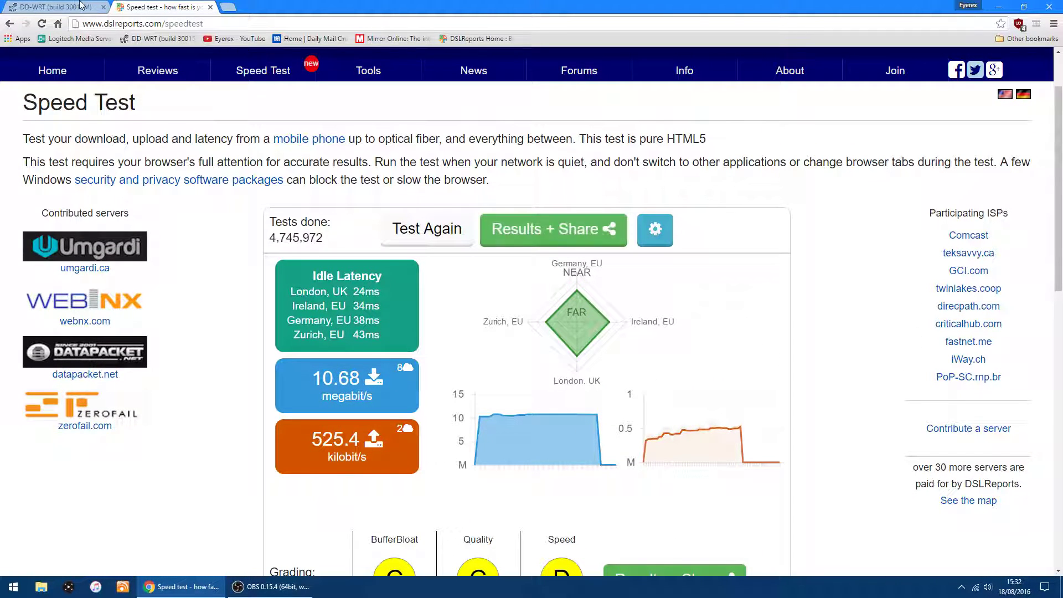
Step: Set Packet Scheduler to HTB and Queueing Discipline to SFQ, then apply the settings
click(58, 7)
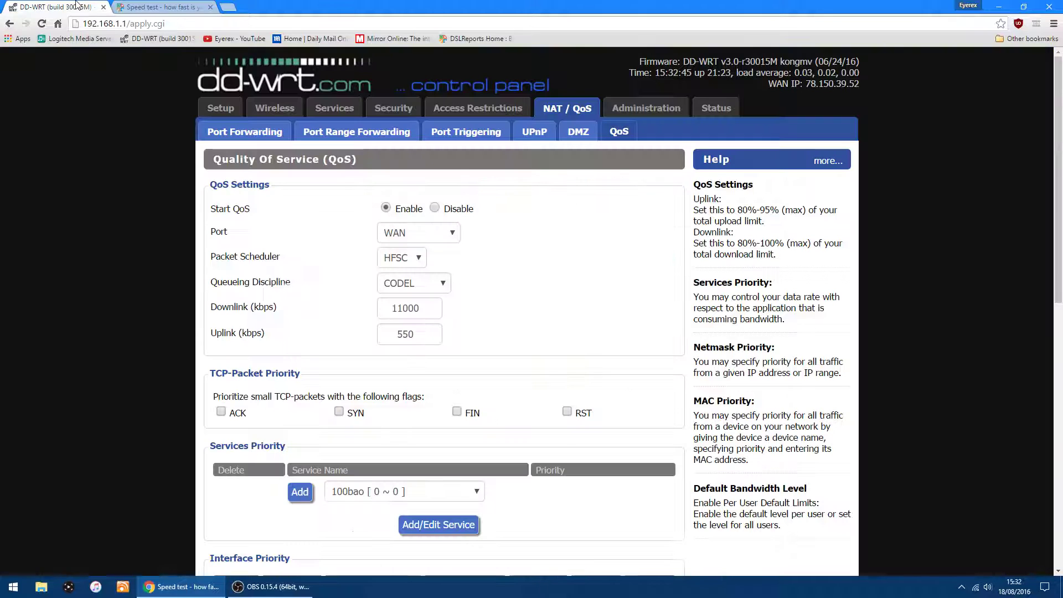
click(419, 260)
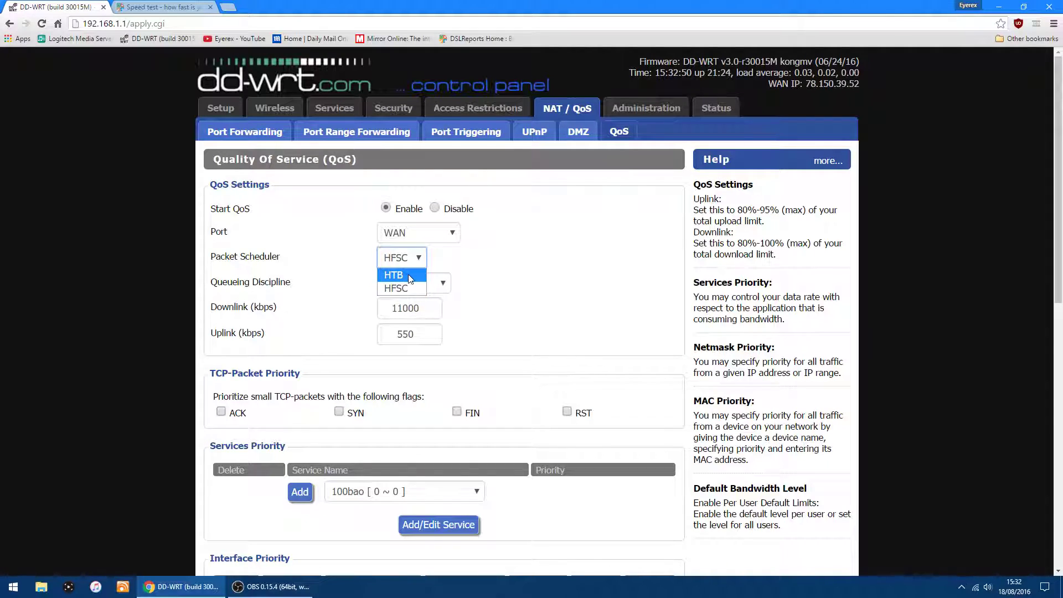
click(409, 276)
click(443, 283)
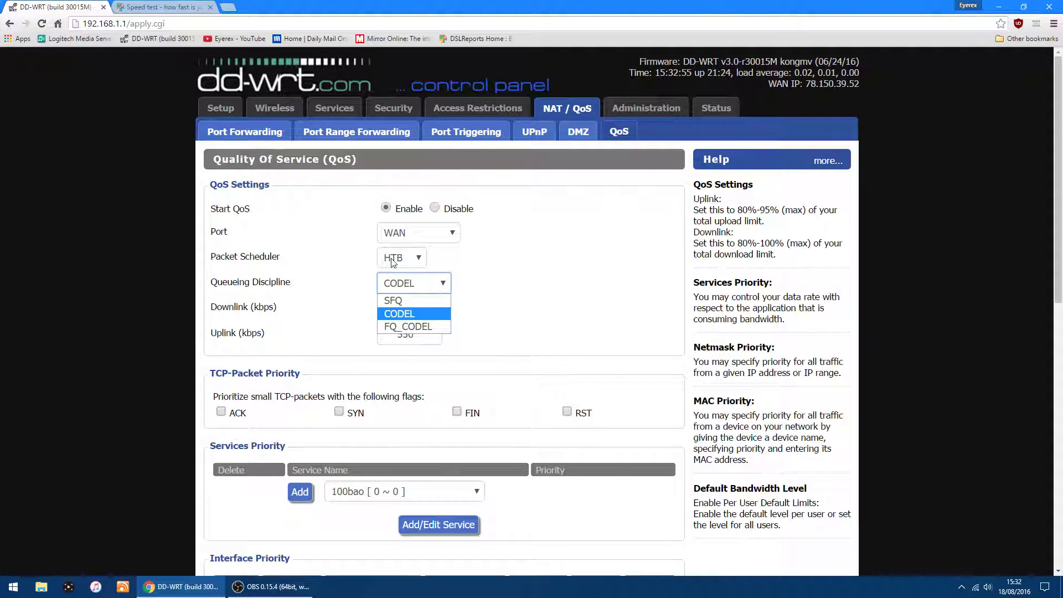
click(405, 300)
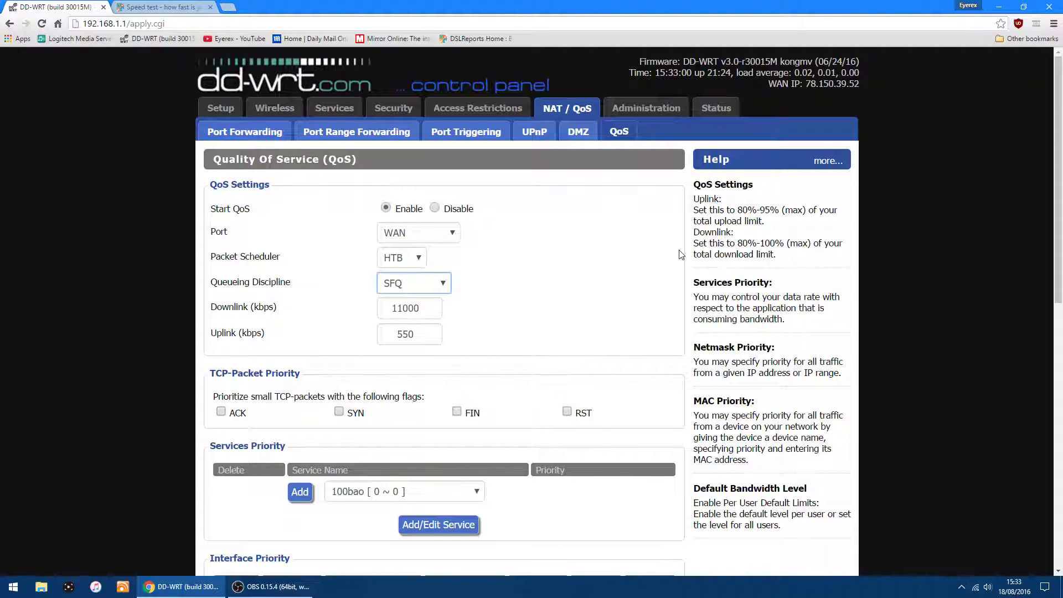
click(607, 253)
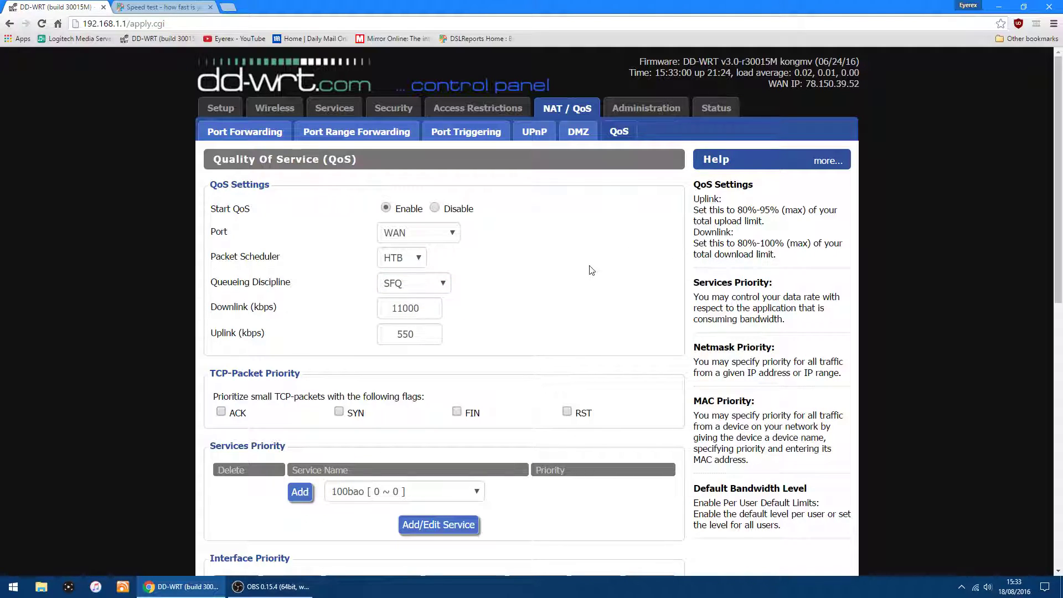
scroll(590, 270, down, 3)
scroll(589, 270, down, 3)
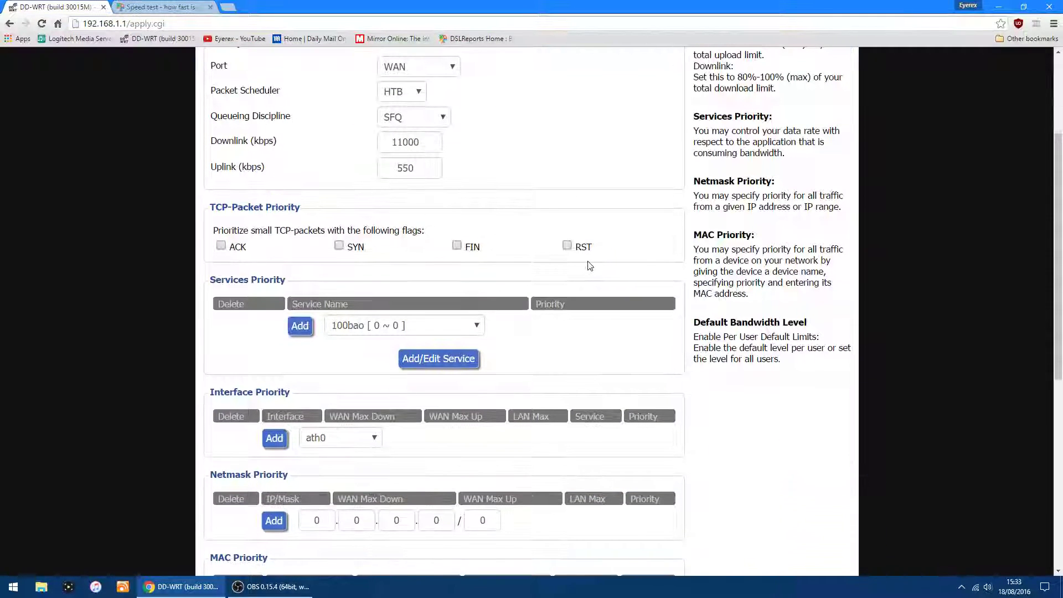
scroll(588, 265, up, 1)
scroll(588, 265, down, 3)
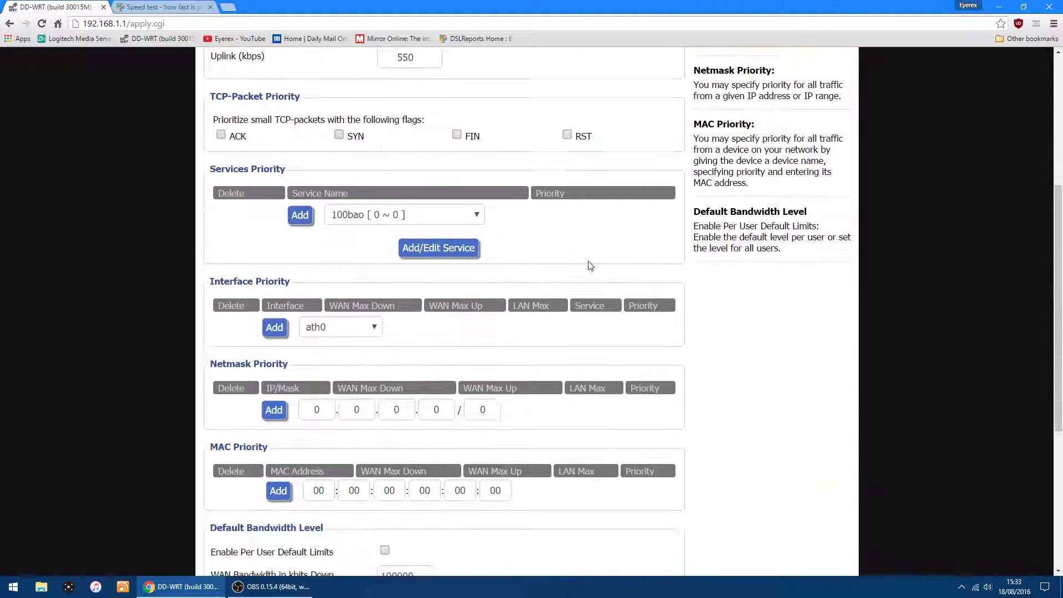
scroll(588, 265, down, 5)
click(423, 552)
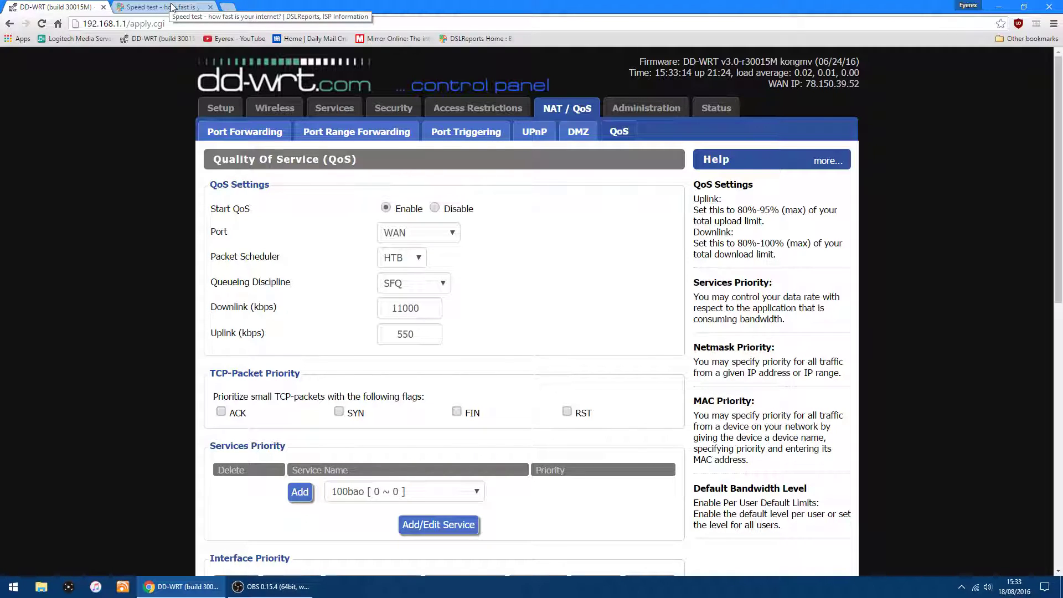
Step: Rerun the DSLReports test with HTB/SFQ (10.56 Mbit/s down, 489.7 kbit/s up) and return to router QoS
click(171, 7)
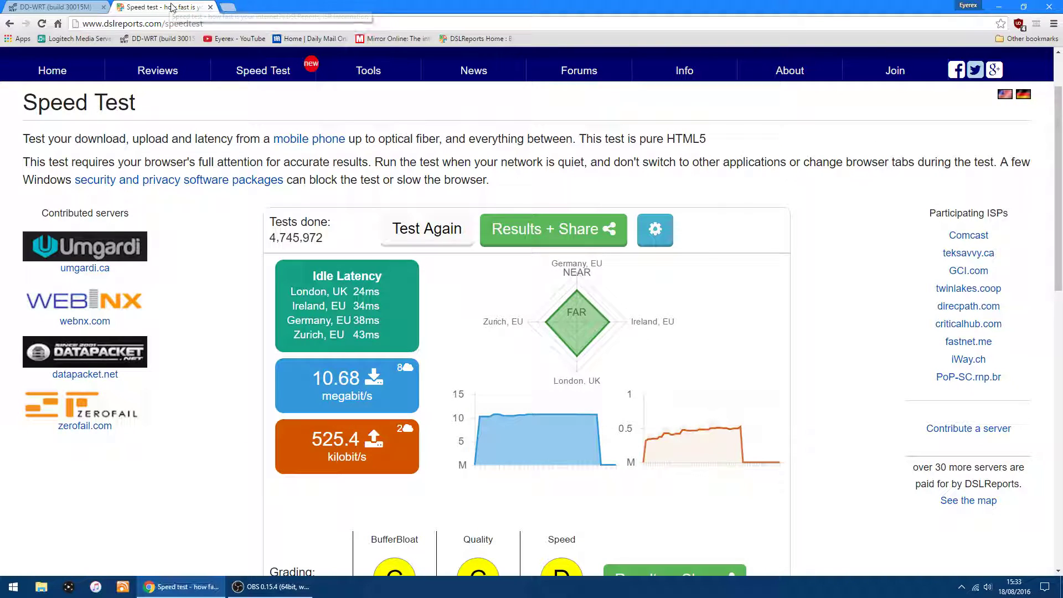
click(432, 235)
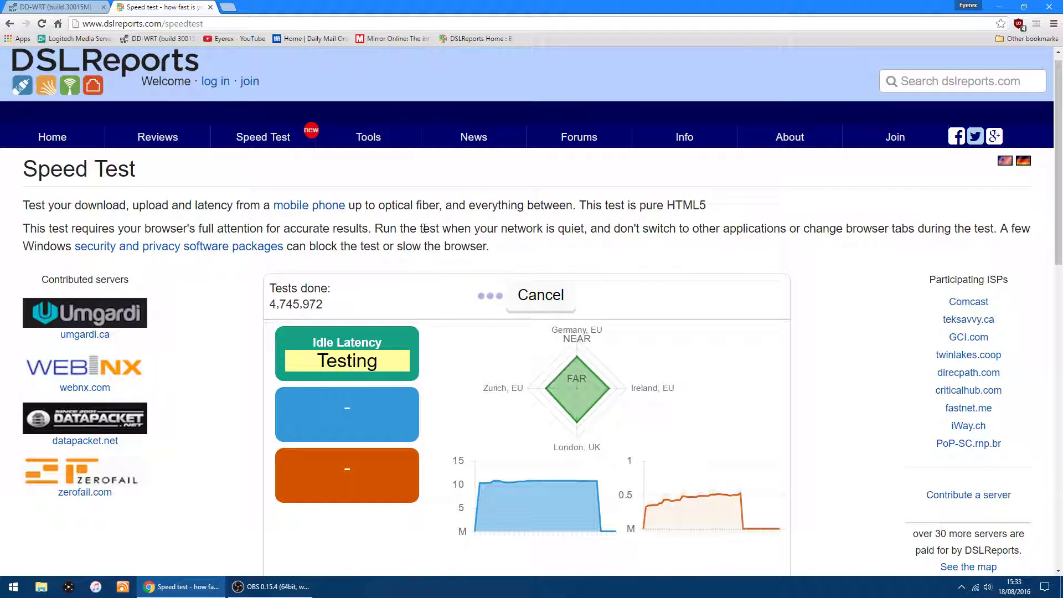
scroll(477, 233, down, 2)
scroll(435, 237, down, 2)
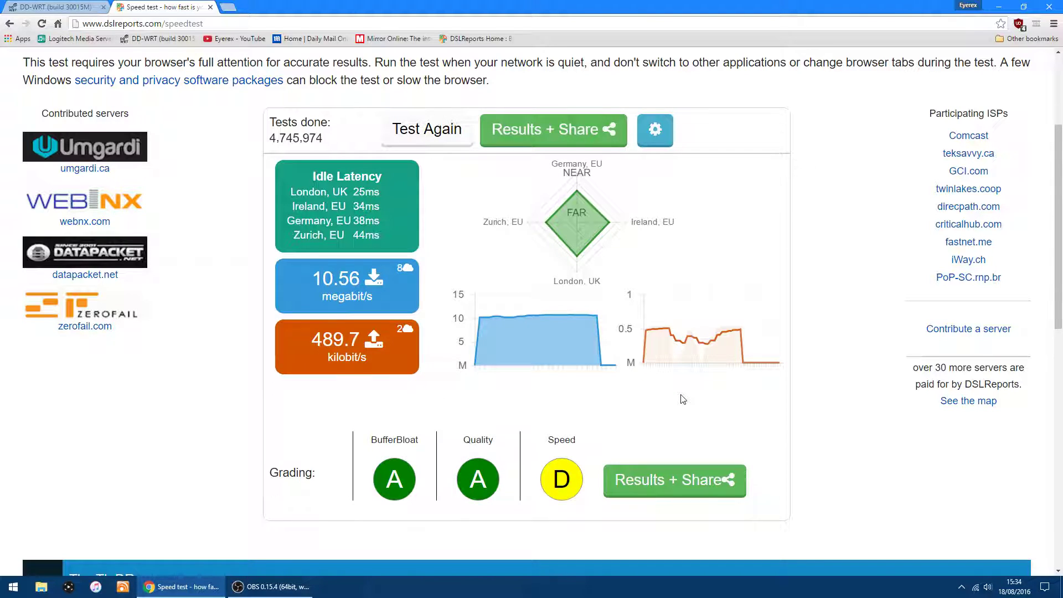
scroll(659, 379, up, 1)
click(59, 7)
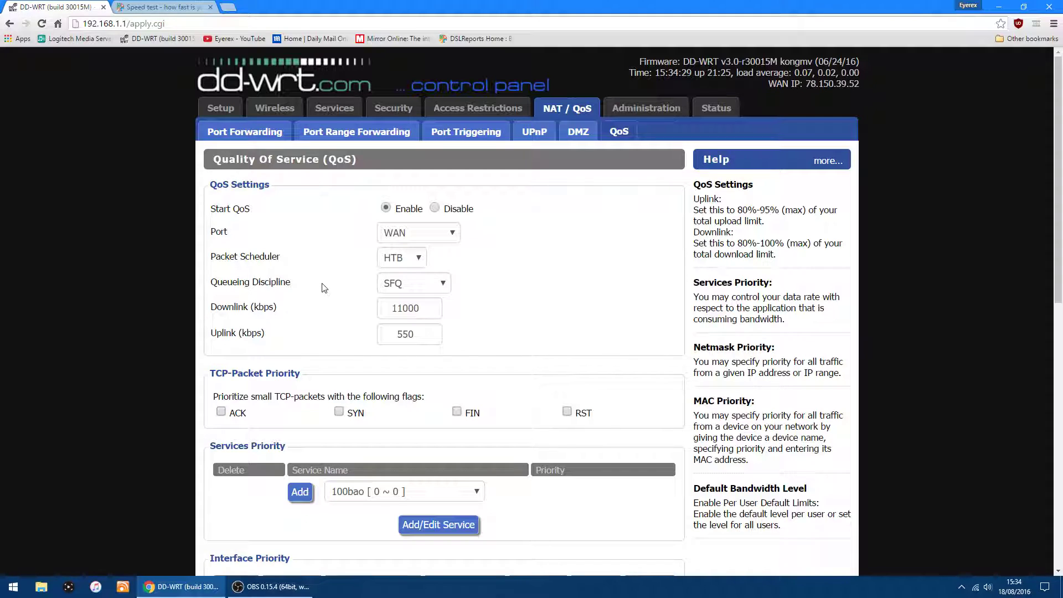
scroll(315, 291, down, 1)
scroll(310, 288, up, 1)
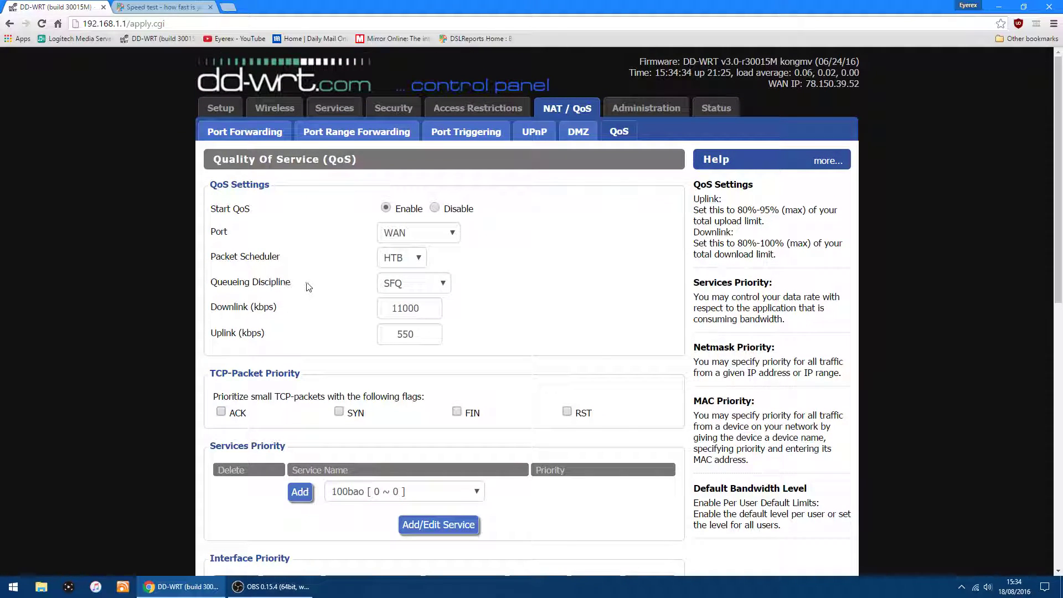